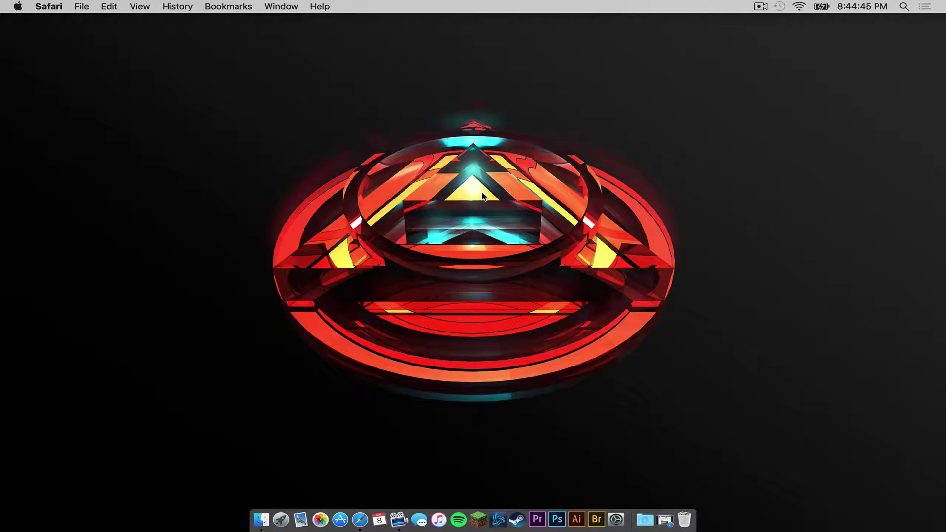
# Restore Safari from the Dock and scroll the Transformers forum post to its 0.5.6 (1.7.10) download link.
pyautogui.click(665, 519)
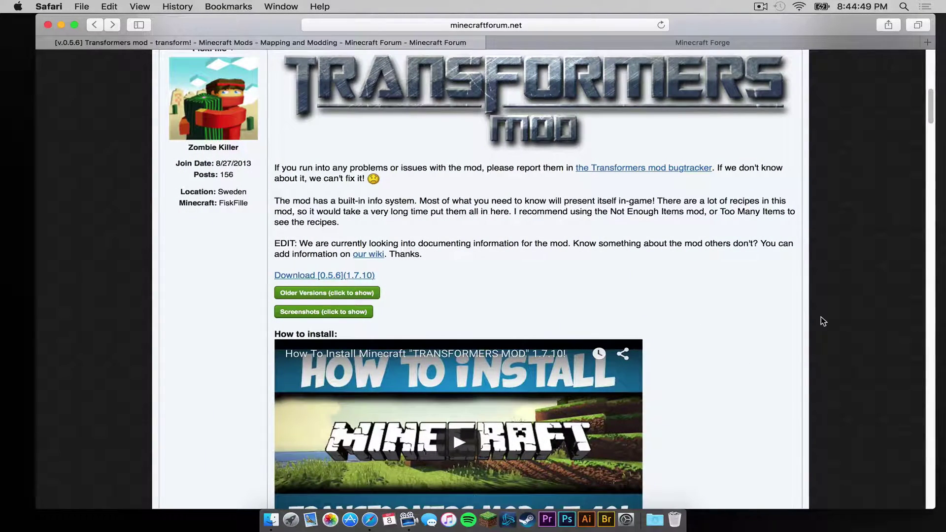
pyautogui.scroll(2, 820, 318)
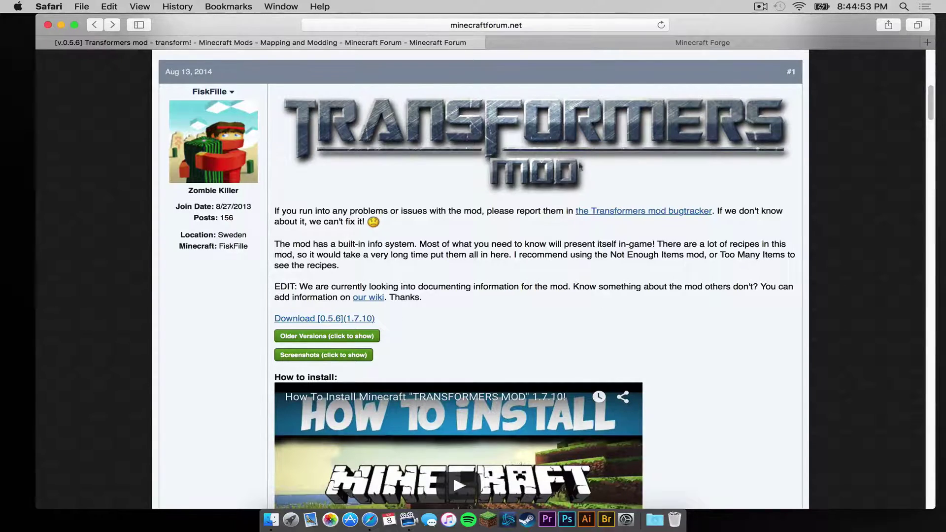
pyautogui.scroll(-2, 580, 168)
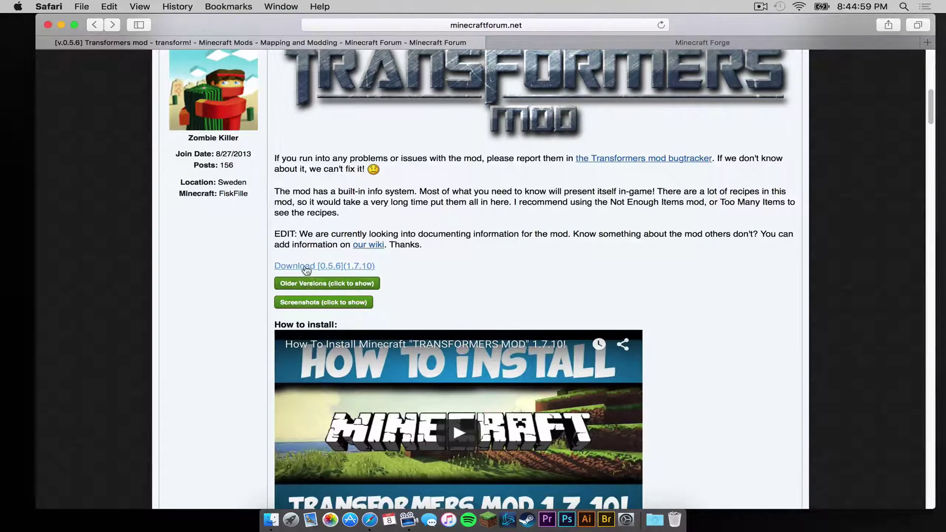
# Download Transformers-1.7.10-0.5.6.jar from MediaFire, then minimize Safari and close the eagermoney.com pop-up.
pyautogui.click(306, 267)
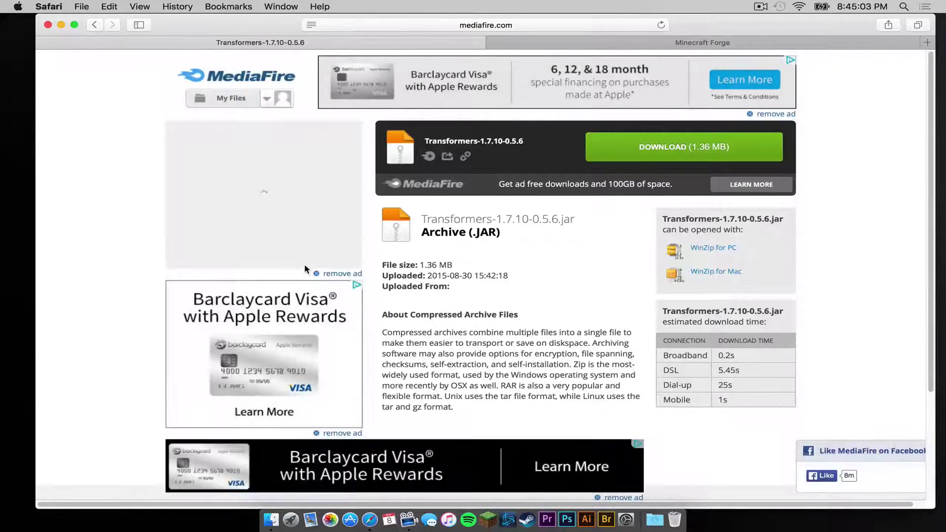
pyautogui.click(667, 148)
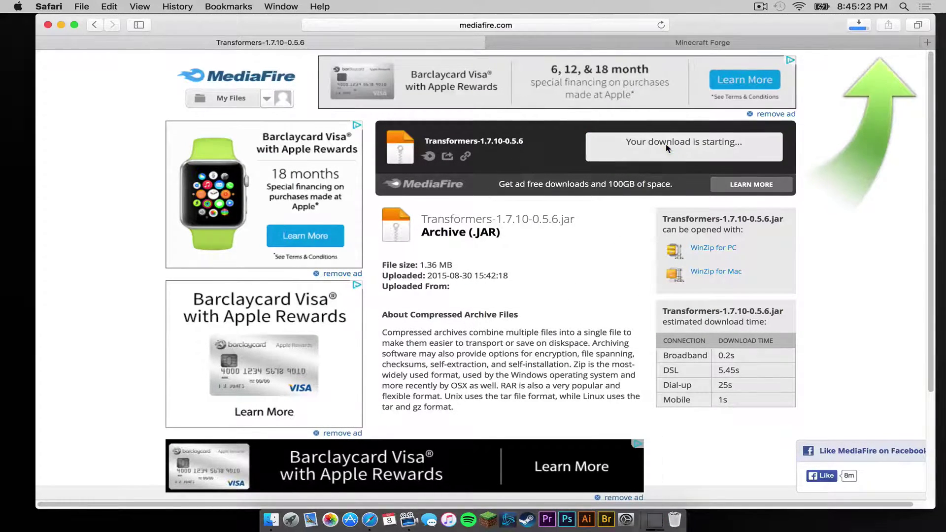
pyautogui.click(61, 24)
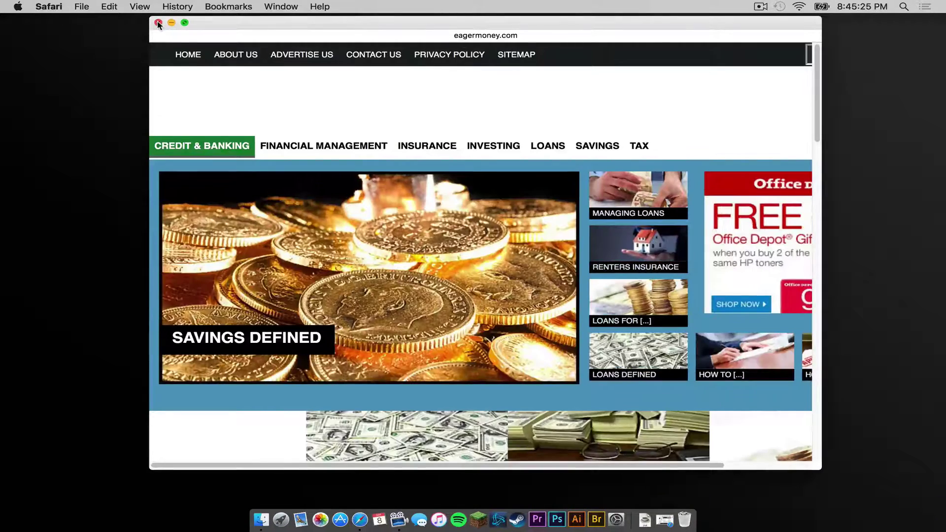
pyautogui.click(158, 23)
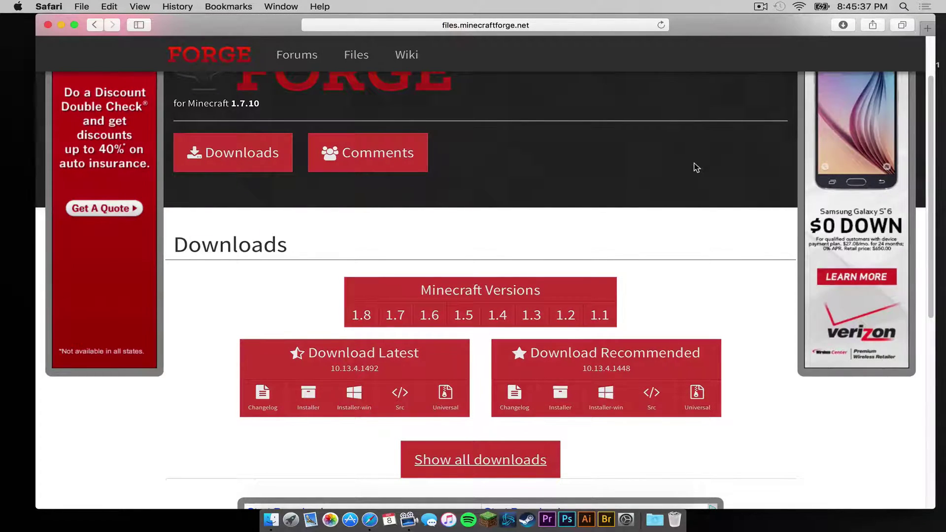
# Download the latest Forge 1.7.10 installer, skipping the adfoc.us ad page.
pyautogui.scroll(1, 681, 169)
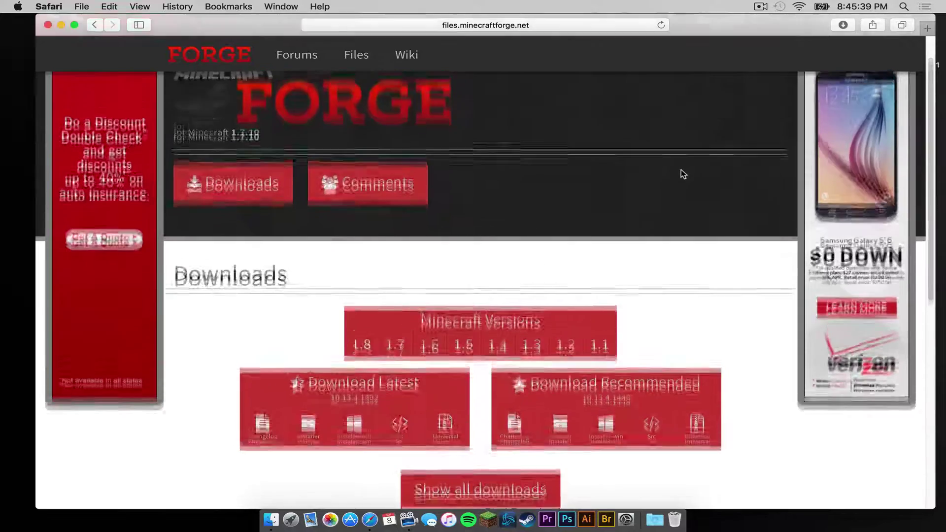
pyautogui.scroll(-5, 681, 170)
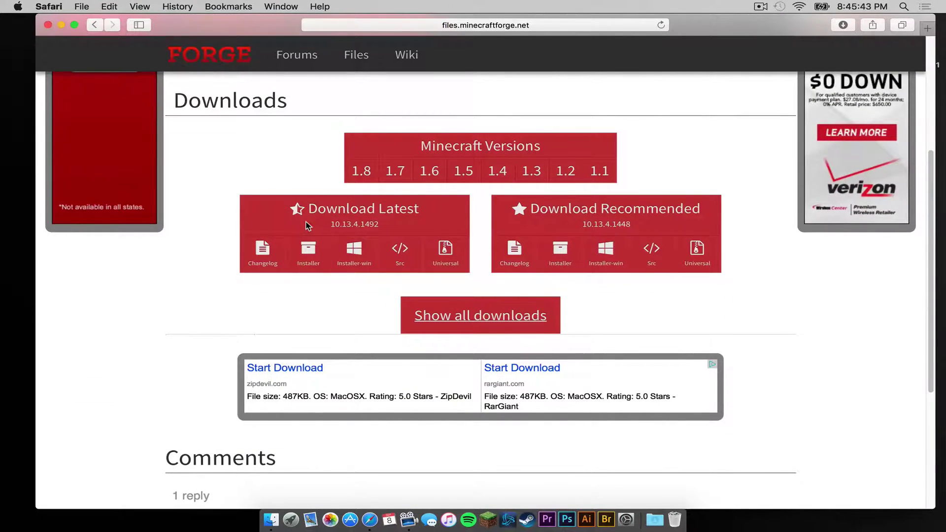
pyautogui.click(308, 261)
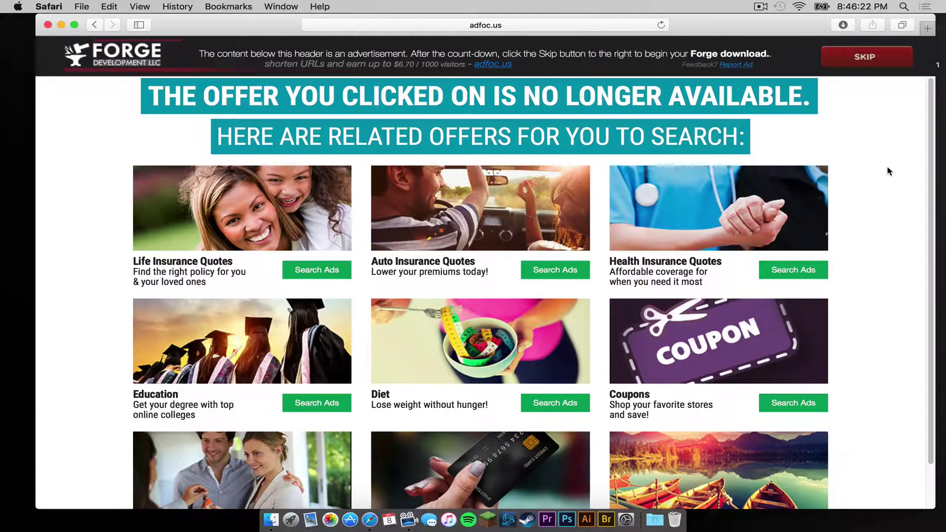
pyautogui.click(857, 59)
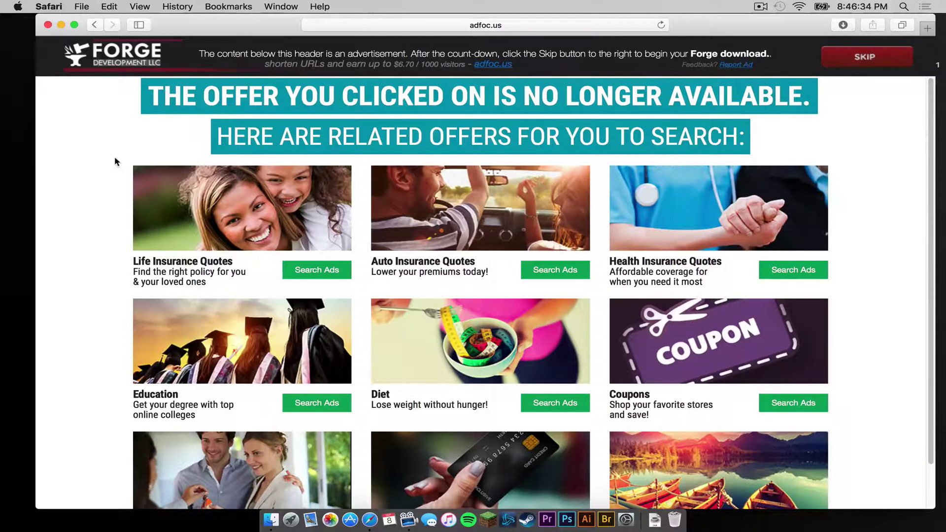
# Close Safari and move forge-1.7.10-10.13.4.1492-1.7.10-installer.jar from Downloads onto the desktop.
pyautogui.click(48, 24)
pyautogui.moveTo(303, 143); pyautogui.dragTo(312, 147)
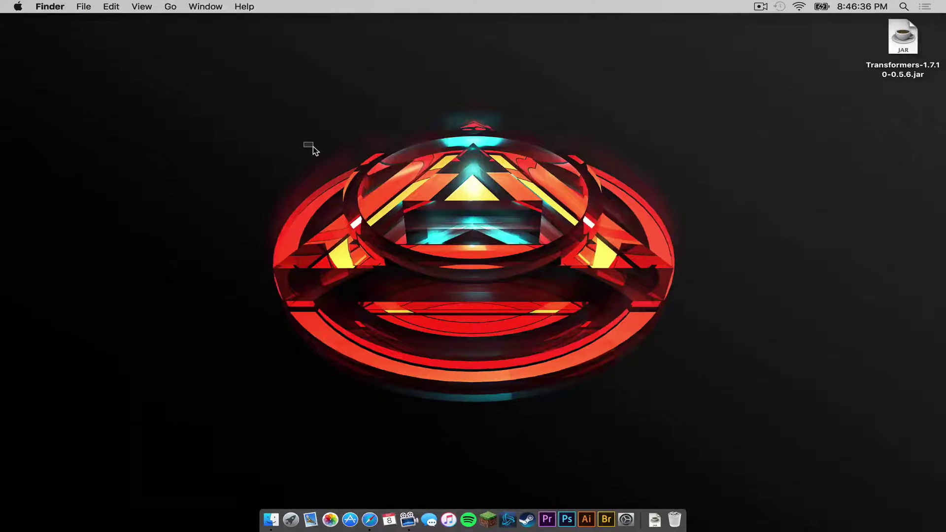
pyautogui.click(655, 519)
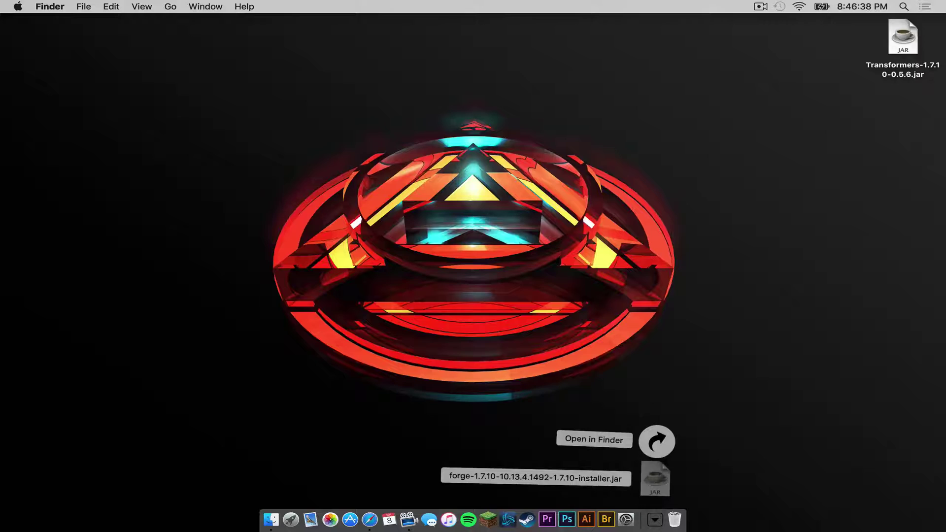
pyautogui.moveTo(655, 477); pyautogui.dragTo(925, 120)
pyautogui.click(679, 213)
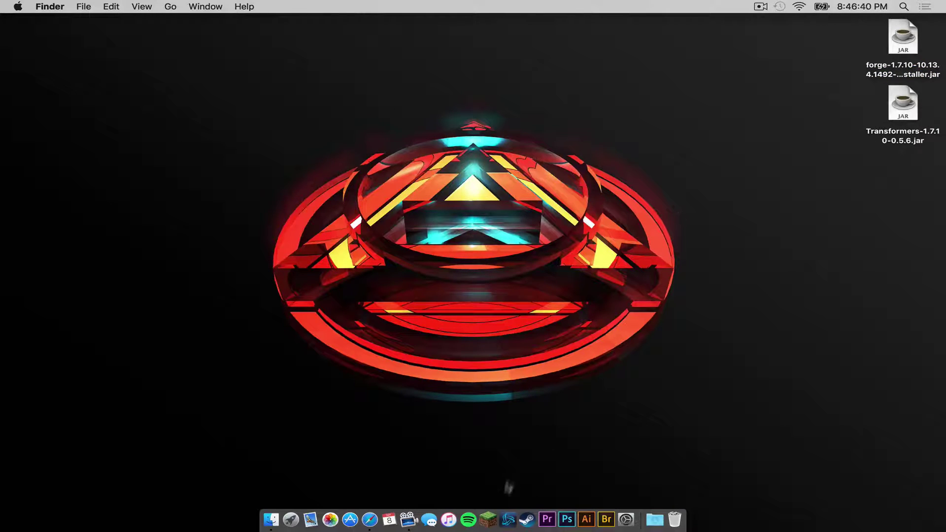
# Create a launcher profile named 1.7.10 using release 1.7.10 and play it to the title screen.
pyautogui.click(488, 520)
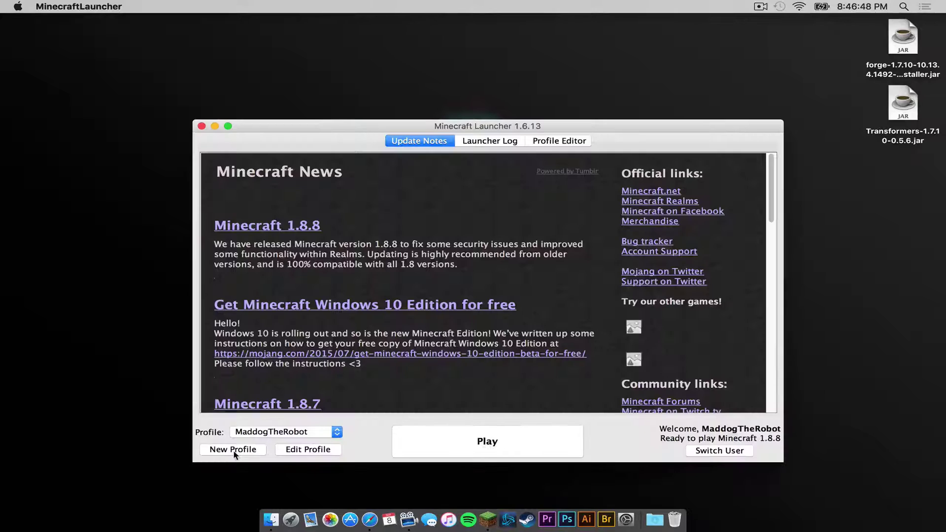
pyautogui.click(233, 449)
pyautogui.write('1')
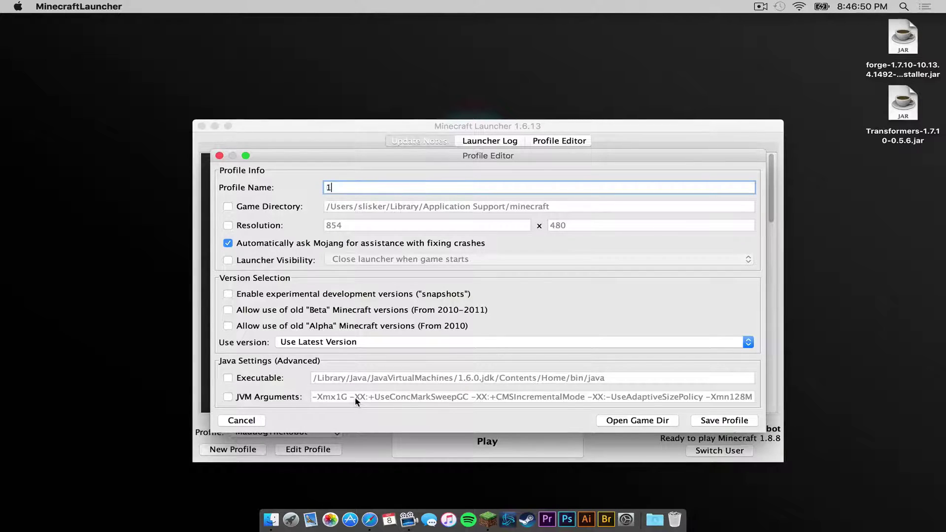
pyautogui.write('.7.10')
pyautogui.click(318, 341)
pyautogui.scroll(-5, 323, 374)
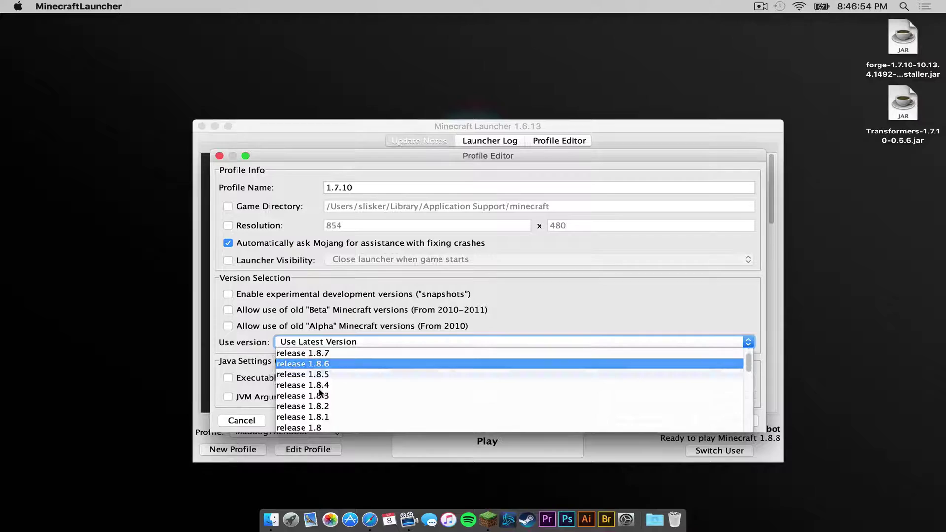
pyautogui.click(322, 407)
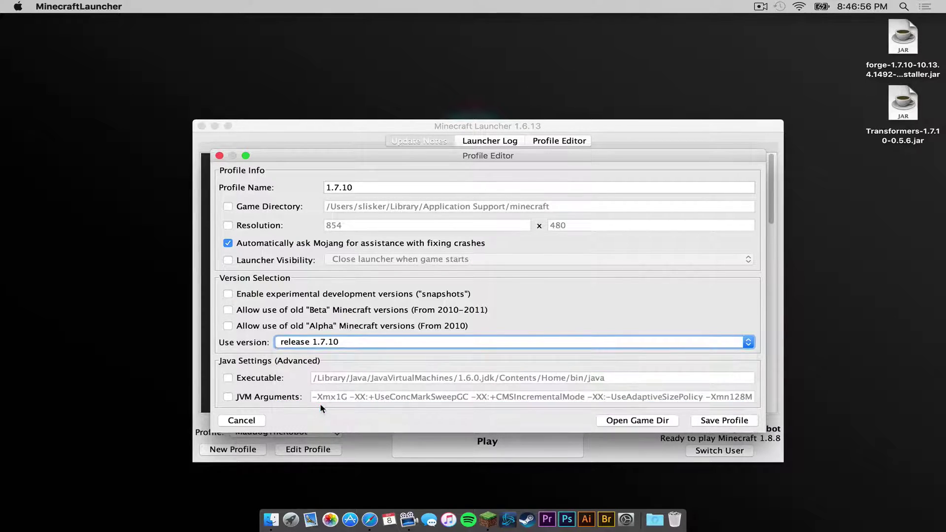
pyautogui.click(724, 421)
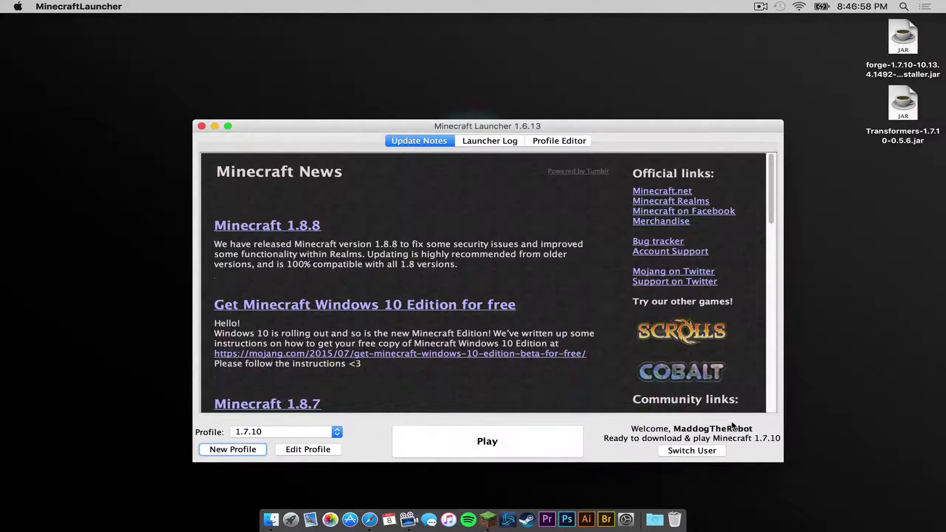
pyautogui.click(503, 444)
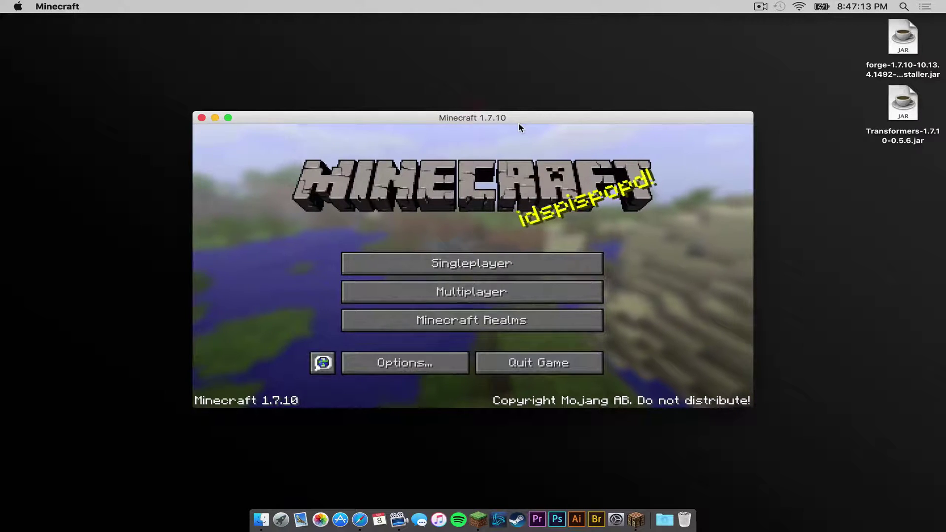
# Quit Minecraft and install Forge 10.13.4.1492-1.7.10 as a client from the installer jar.
pyautogui.click(539, 363)
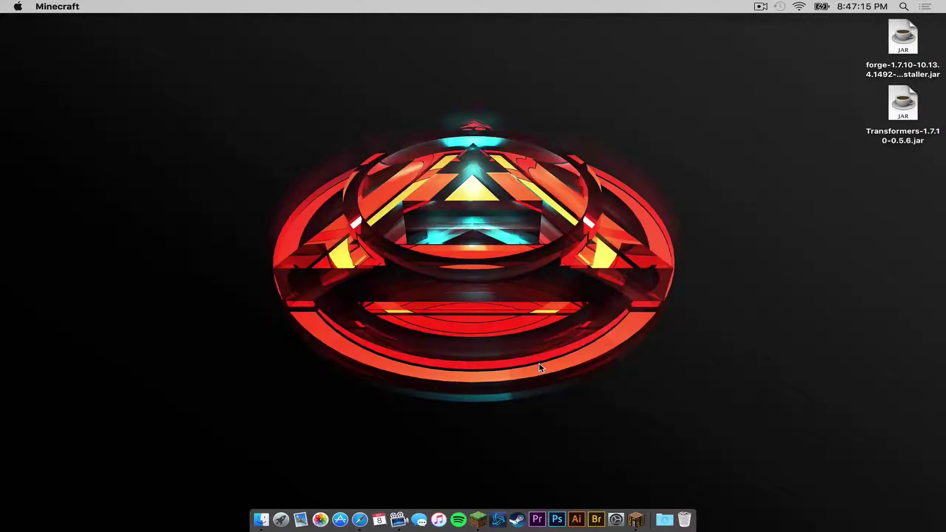
pyautogui.doubleClick(906, 47)
pyautogui.click(587, 193)
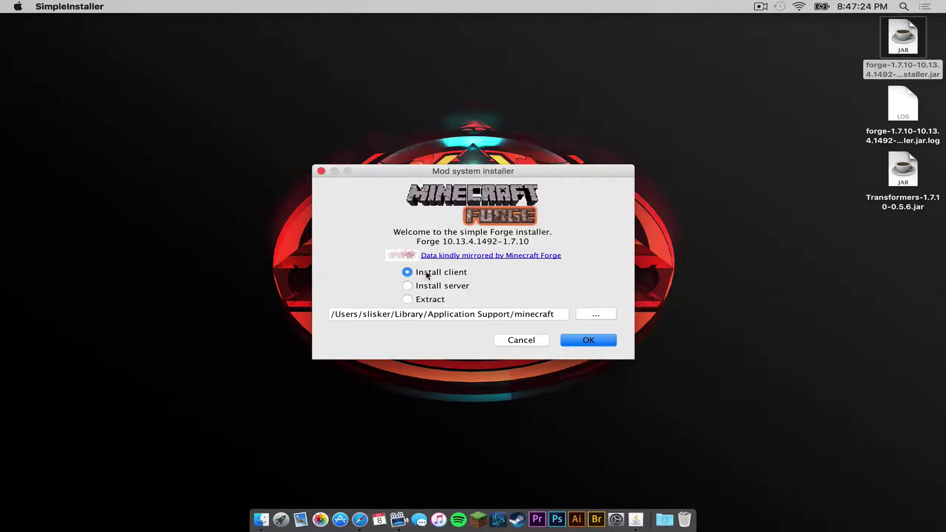
pyautogui.click(588, 340)
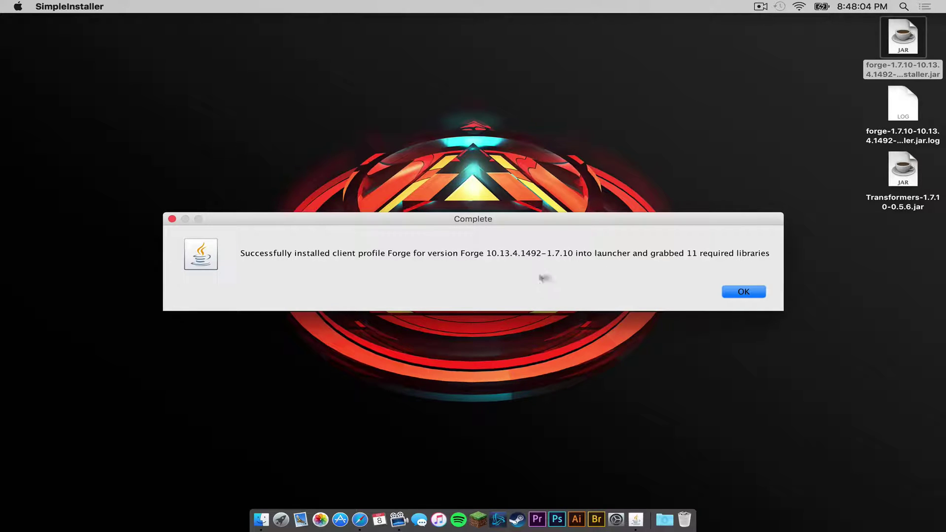
# Dismiss the install success message and move the Forge installer jar and its log to the Trash.
pyautogui.click(745, 291)
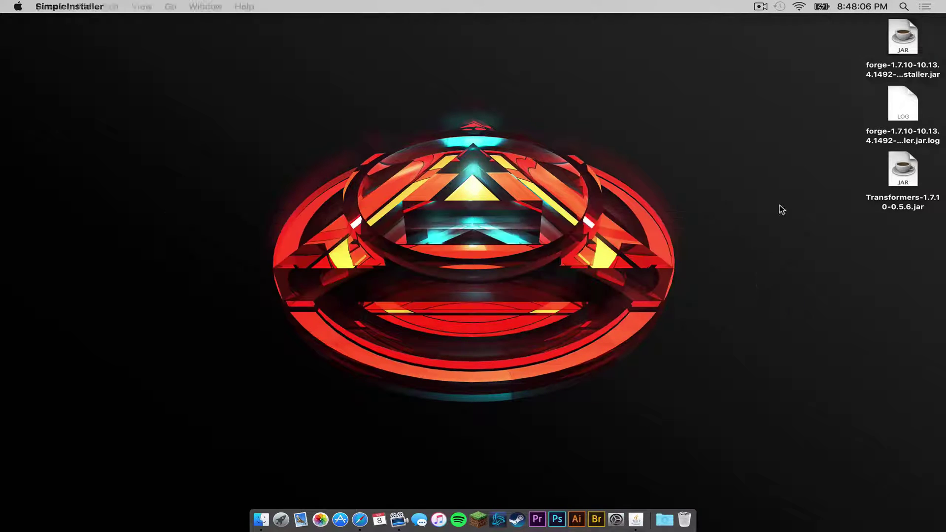
pyautogui.moveTo(812, 124); pyautogui.dragTo(942, 36)
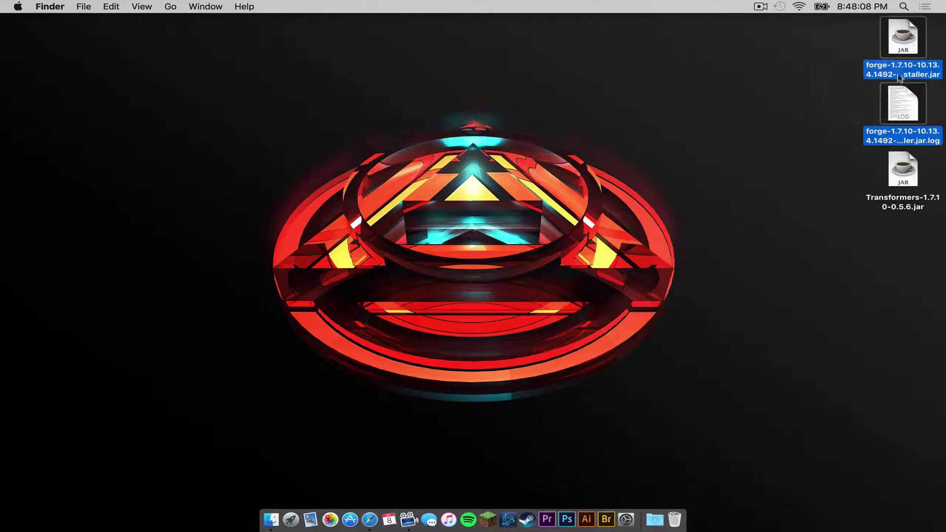
pyautogui.rightClick(910, 44)
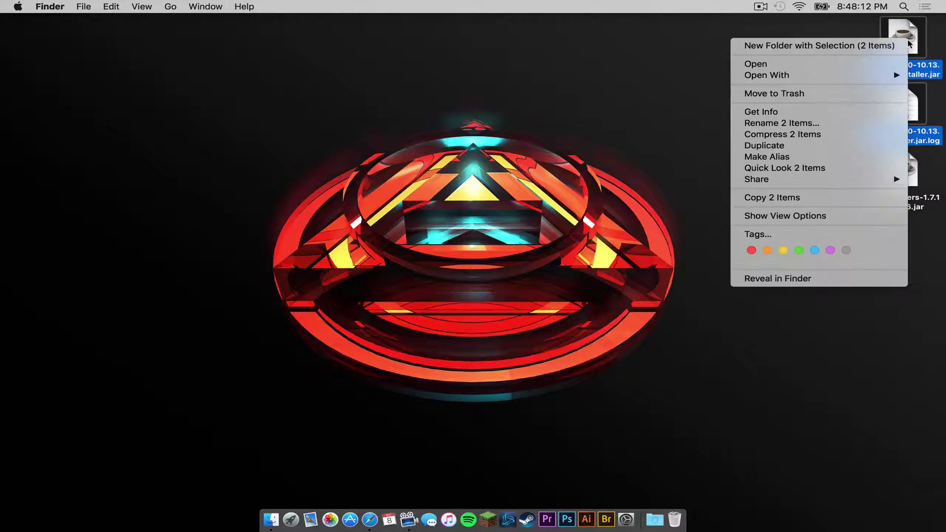
pyautogui.click(852, 92)
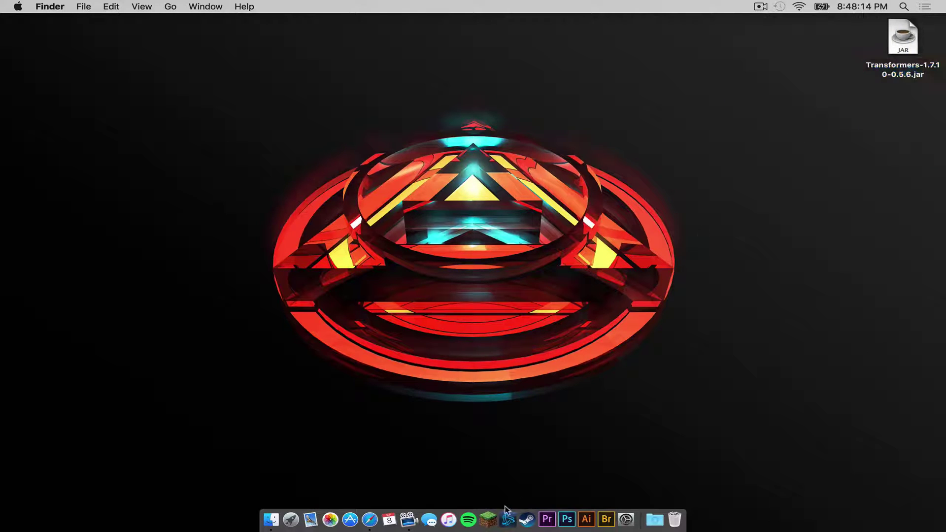
# Run Minecraft once with the Forge profile, then quit from the title screen.
pyautogui.click(488, 519)
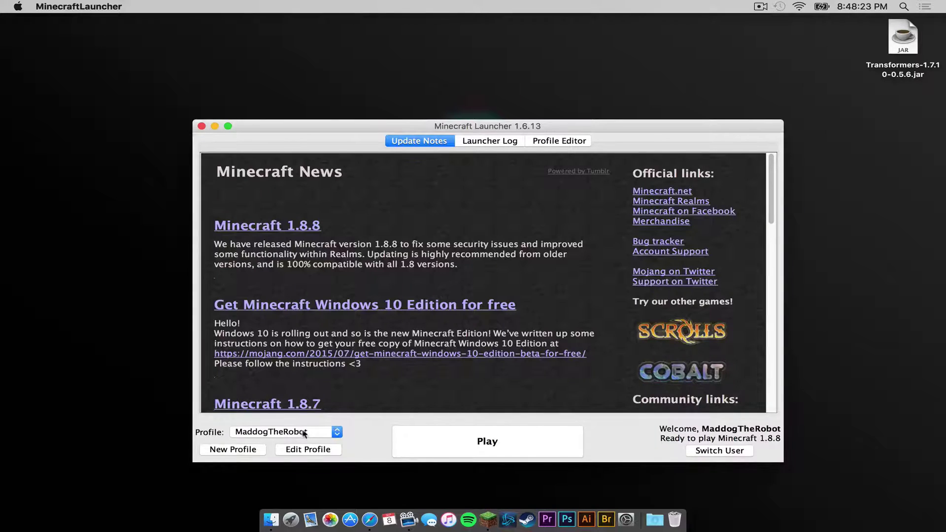
pyautogui.click(303, 432)
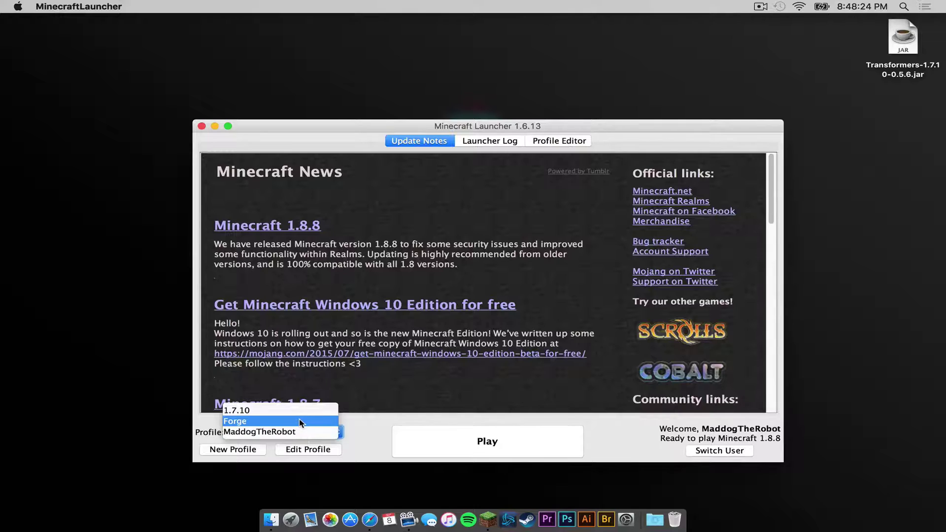
pyautogui.click(253, 422)
pyautogui.click(488, 442)
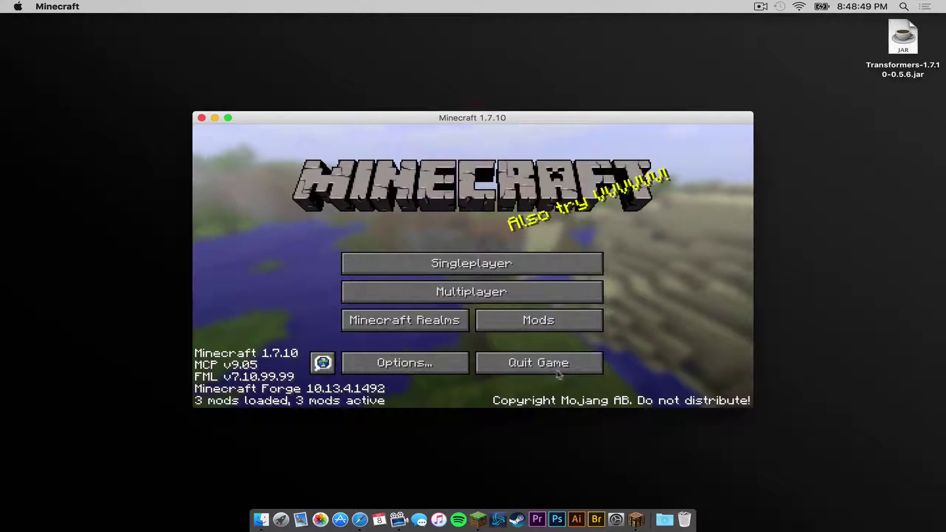
pyautogui.click(545, 363)
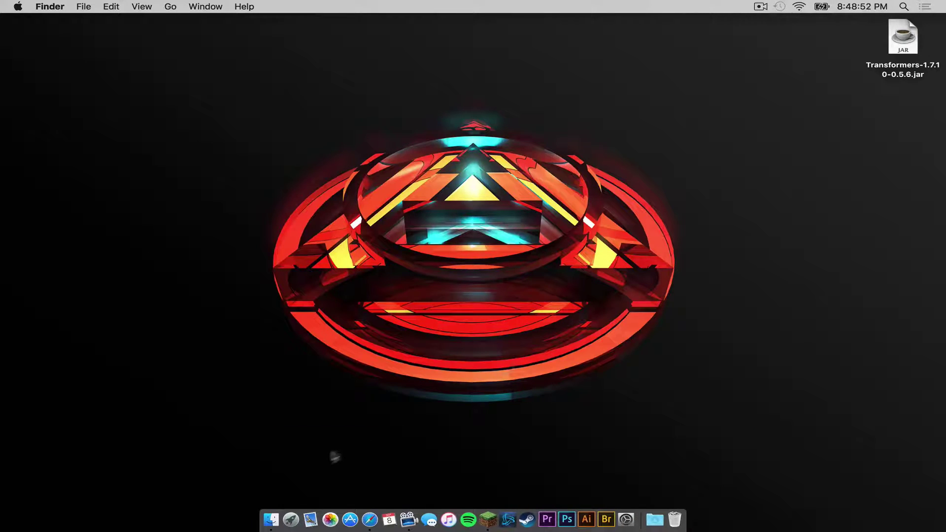
# In Finder, go to ~/Library/Application Support/minecraft/mods.
pyautogui.click(269, 519)
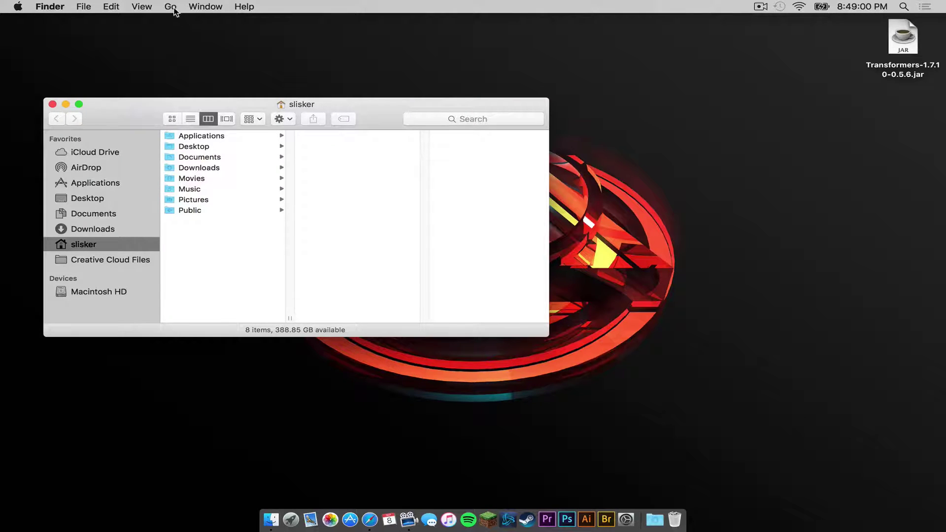
pyautogui.click(173, 8)
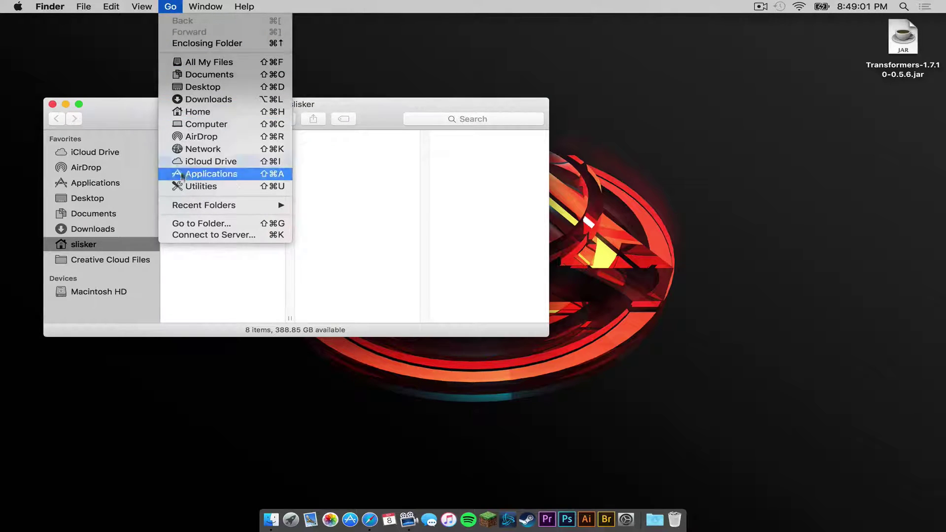
pyautogui.click(185, 225)
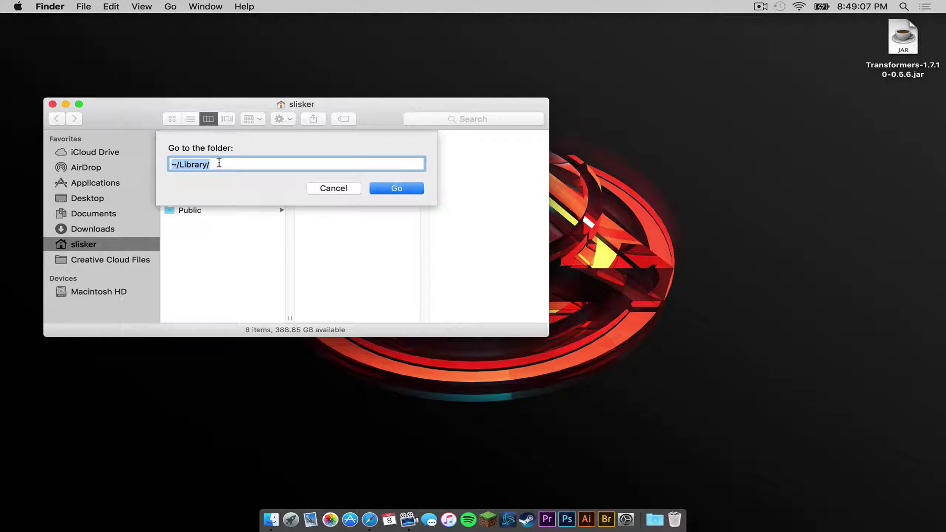
pyautogui.click(401, 190)
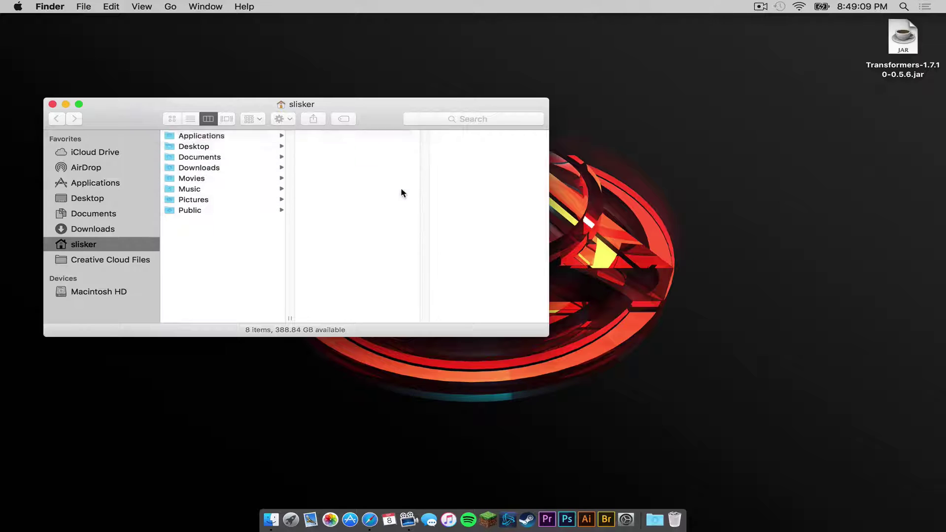
pyautogui.click(357, 168)
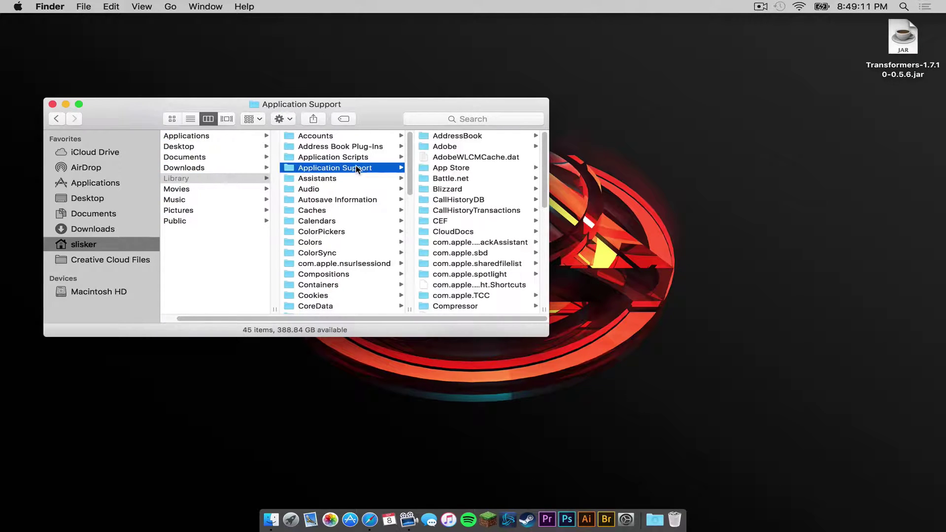
pyautogui.scroll(-10, 474, 232)
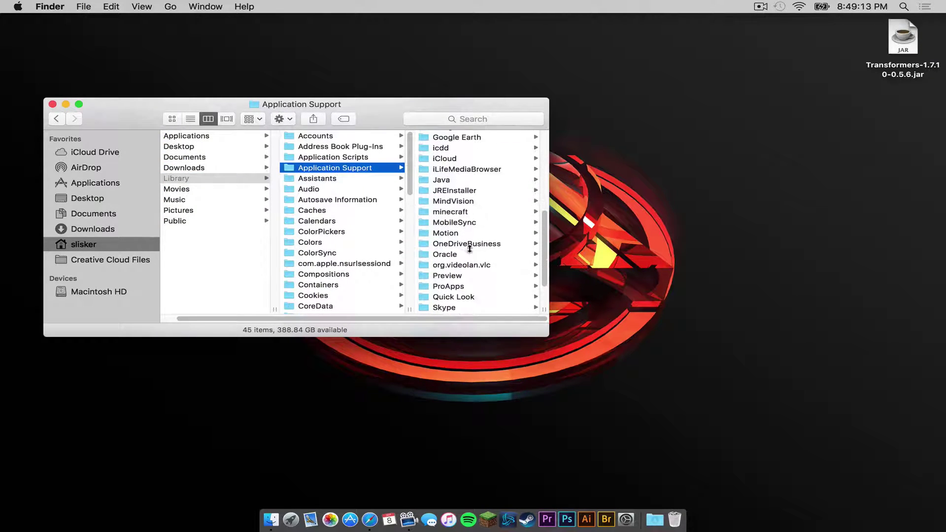
pyautogui.click(461, 210)
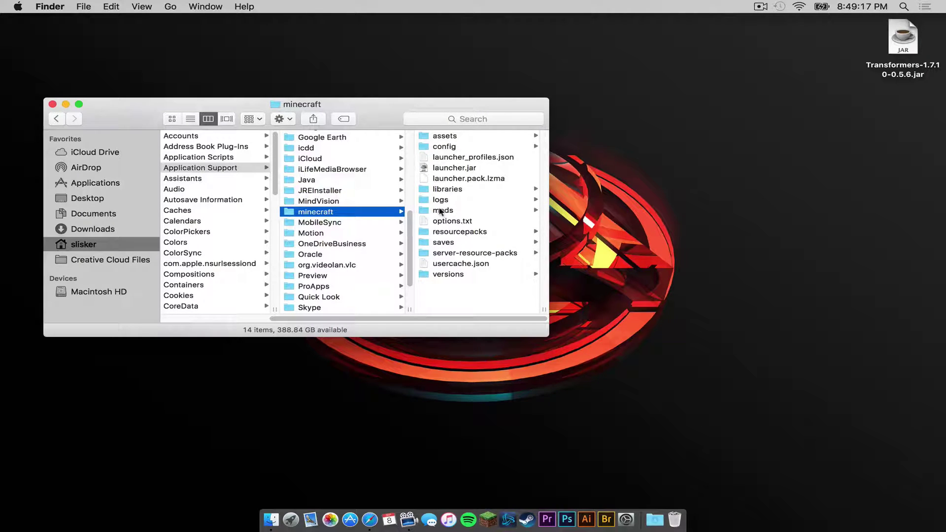
pyautogui.click(441, 211)
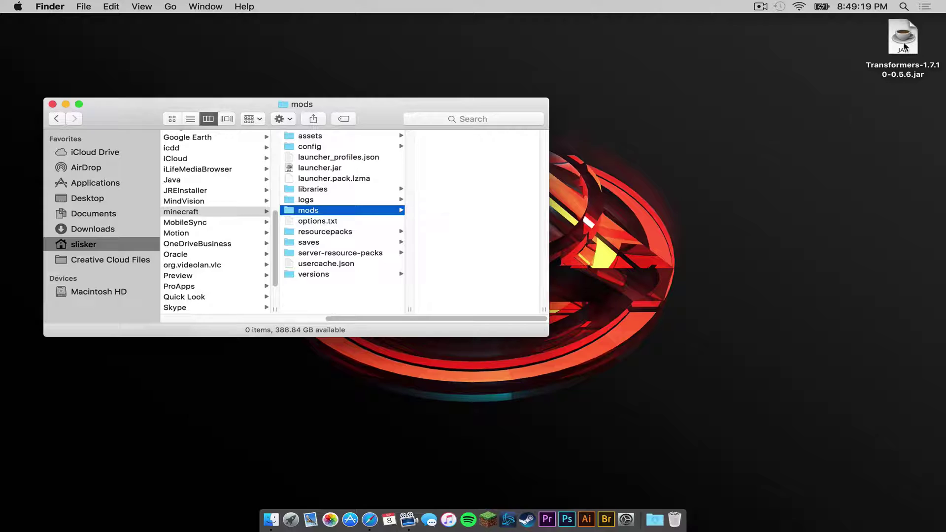
# Move Transformers-1.7.10-0.5.6.jar into the mods folder and relaunch the game with the Forge profile.
pyautogui.moveTo(904, 47); pyautogui.dragTo(474, 183)
pyautogui.click(51, 104)
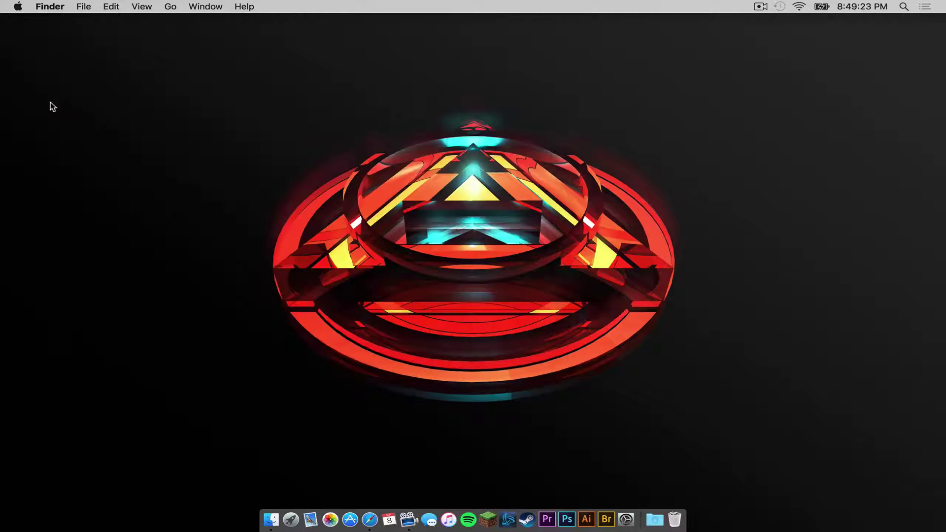
pyautogui.click(488, 520)
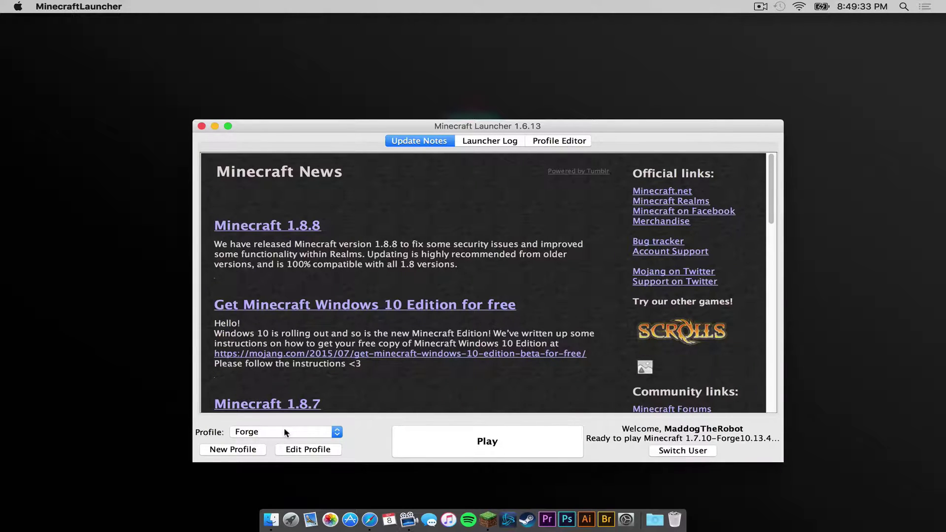
pyautogui.click(505, 439)
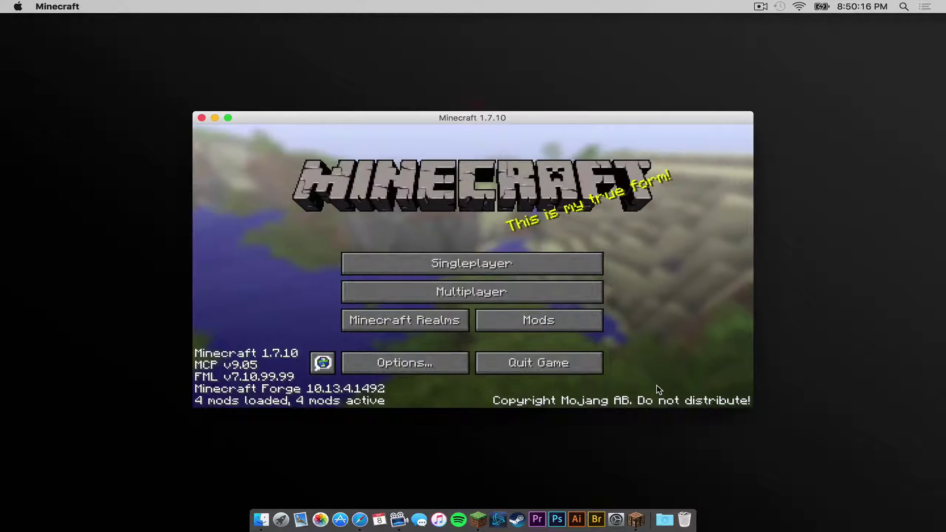
# Create a new singleplayer world with a changed game mode and open the creative inventory.
pyautogui.click(526, 260)
pyautogui.click(525, 358)
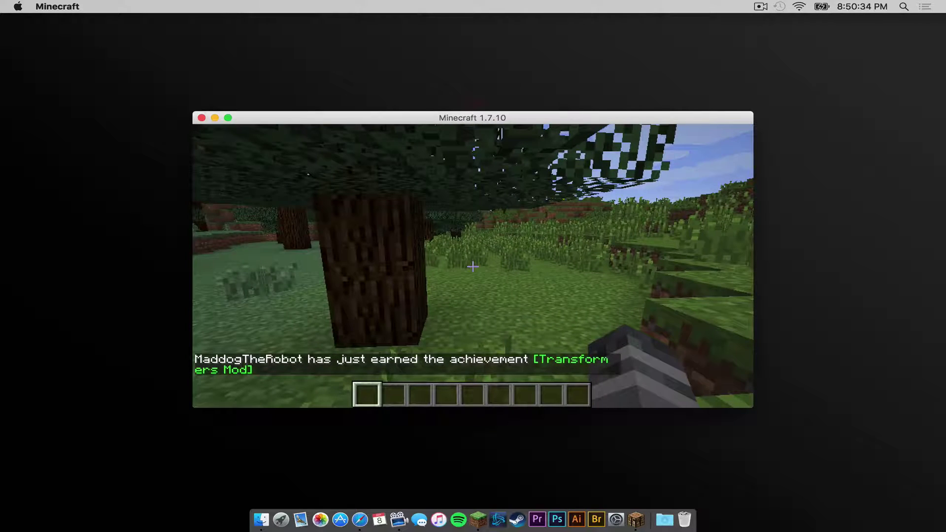
pyautogui.press('e')
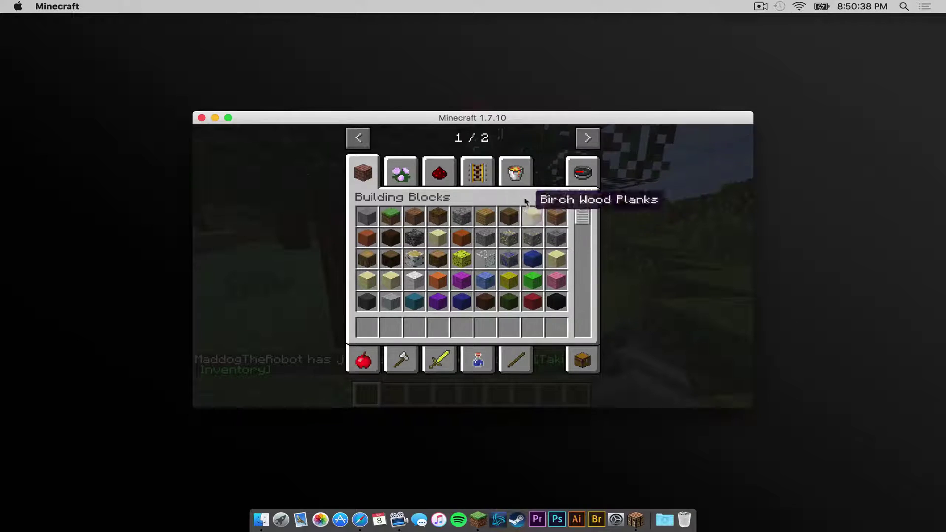
# From Search Items, place the Subwoofer Head, Torso, Leggings and Feet into the first four hotbar slots.
pyautogui.click(583, 173)
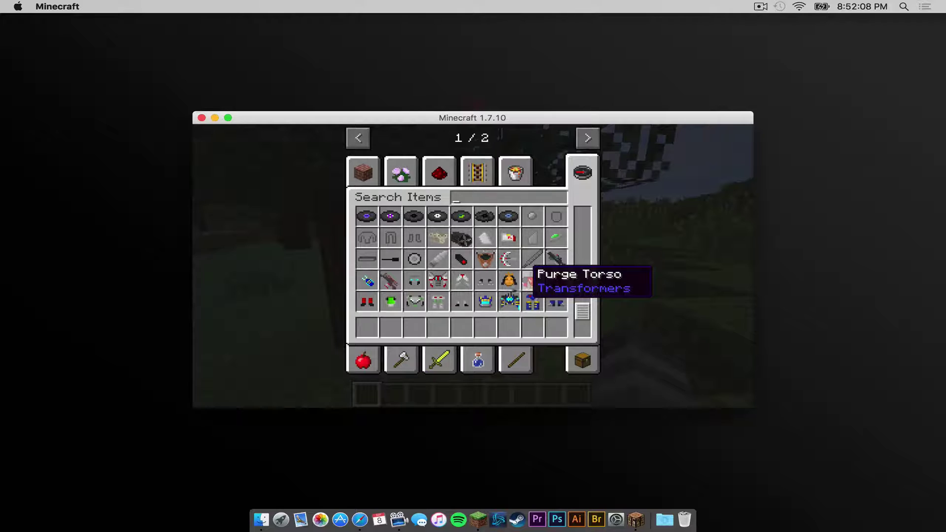
pyautogui.scroll(-1, 458, 256)
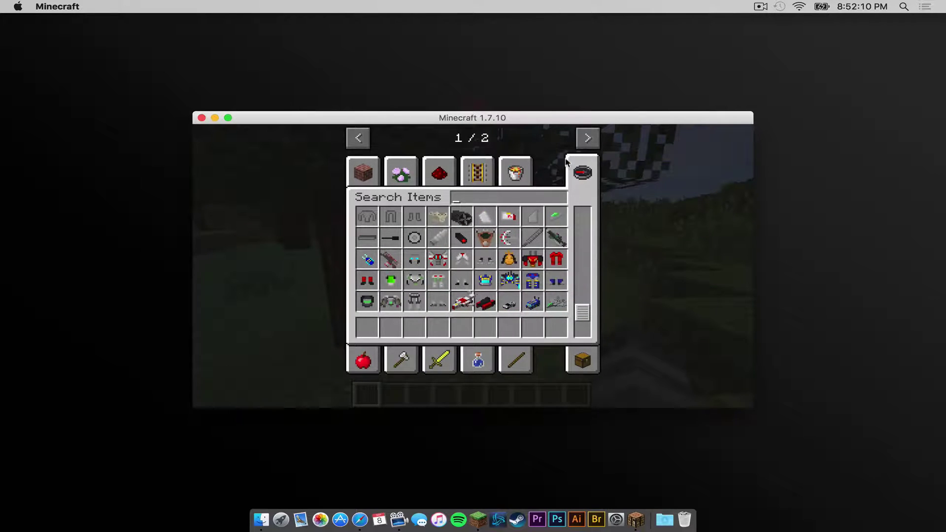
pyautogui.scroll(-1, 463, 283)
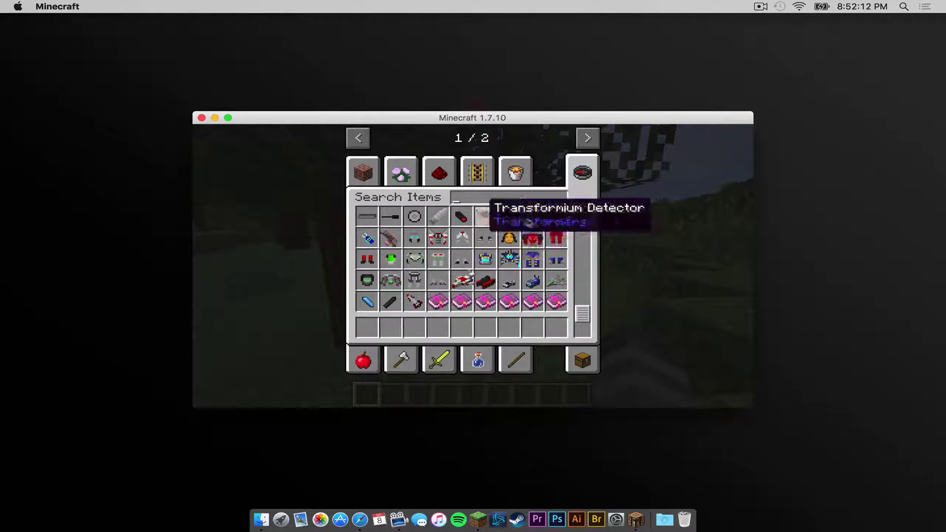
pyautogui.click(535, 256)
pyautogui.click(409, 323)
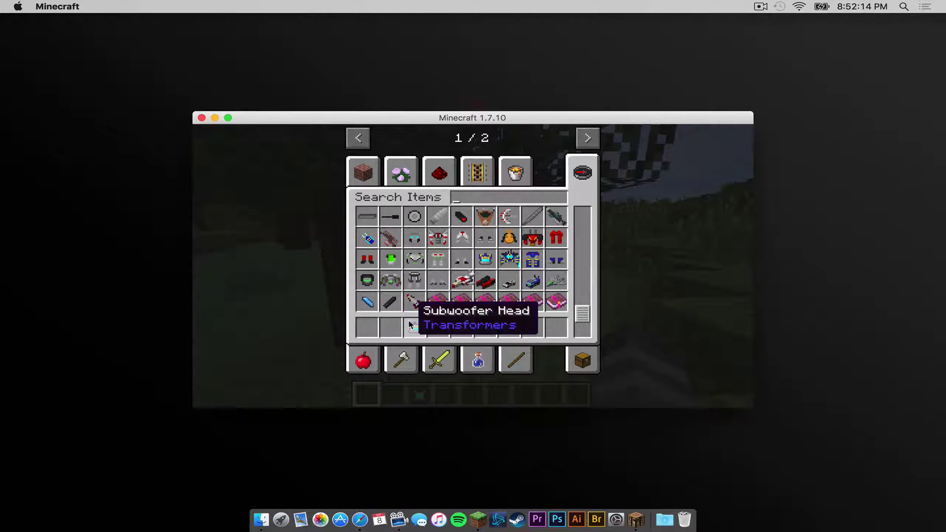
pyautogui.click(509, 258)
pyautogui.click(438, 326)
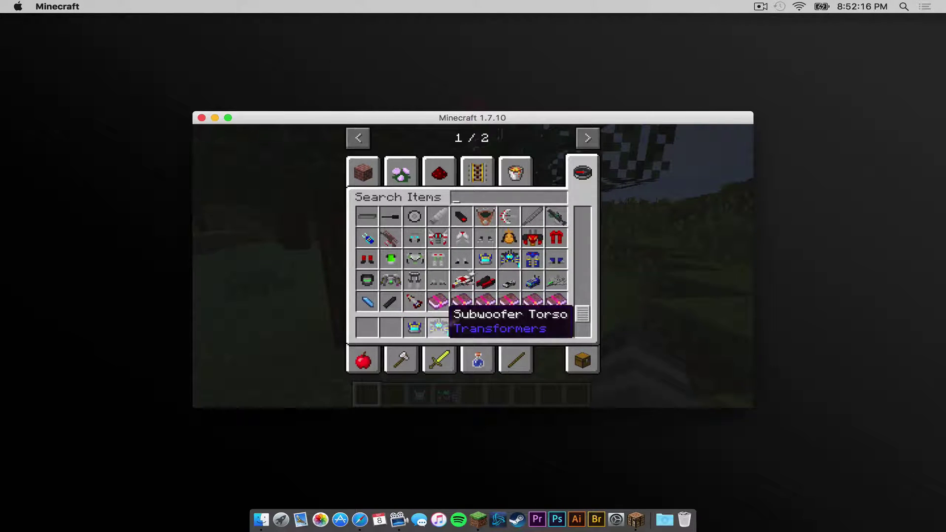
pyautogui.click(552, 256)
pyautogui.click(461, 327)
pyautogui.click(559, 256)
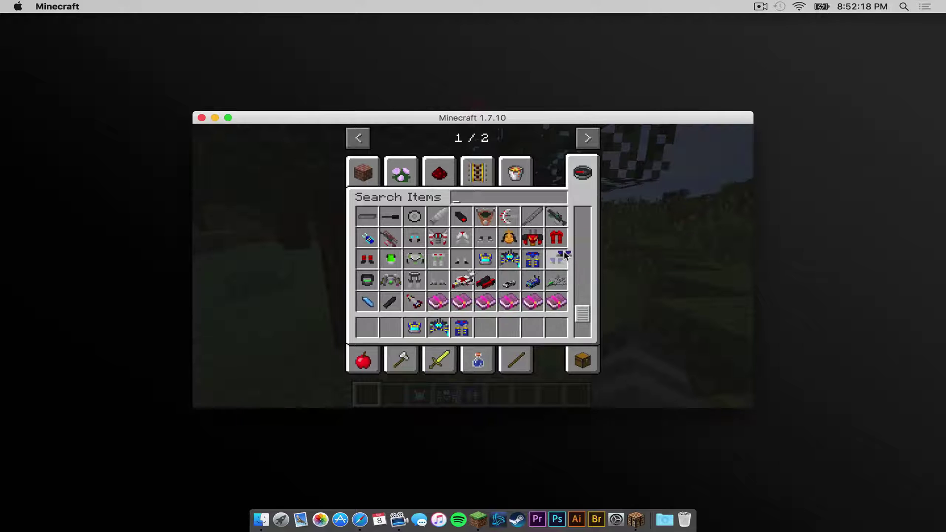
pyautogui.click(485, 327)
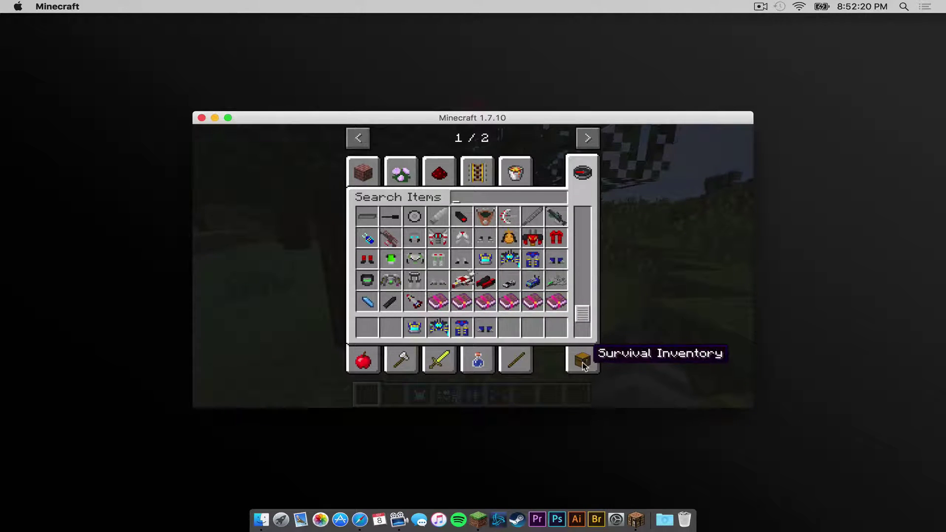
# Equip the Subwoofer Head, Torso, Leggings and Feet from the hotbar, then close the inventory.
pyautogui.click(582, 362)
pyautogui.click(415, 327)
pyautogui.click(367, 202)
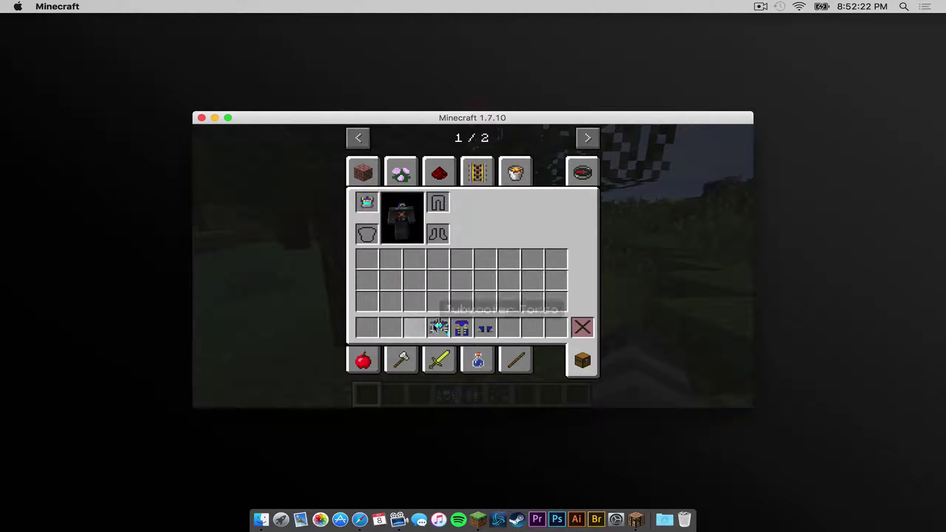
pyautogui.keyDown('shift'); pyautogui.click(437, 327); pyautogui.keyUp('shift')
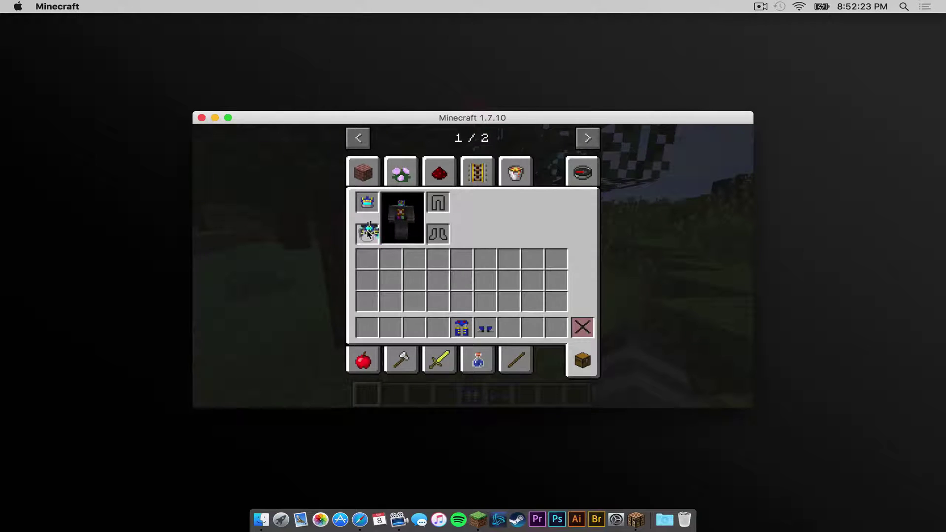
pyautogui.keyDown('shift'); pyautogui.click(458, 329); pyautogui.keyUp('shift')
pyautogui.click(486, 329)
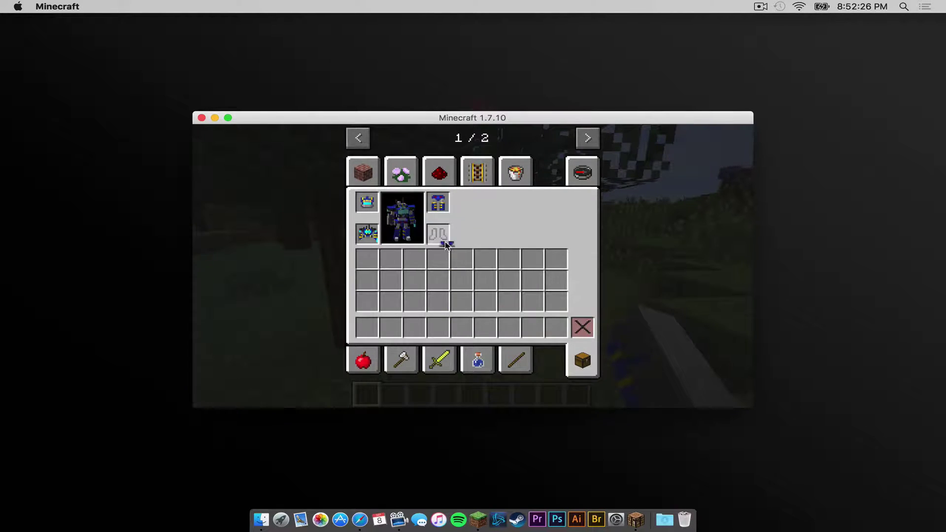
pyautogui.click(444, 240)
pyautogui.click(373, 171)
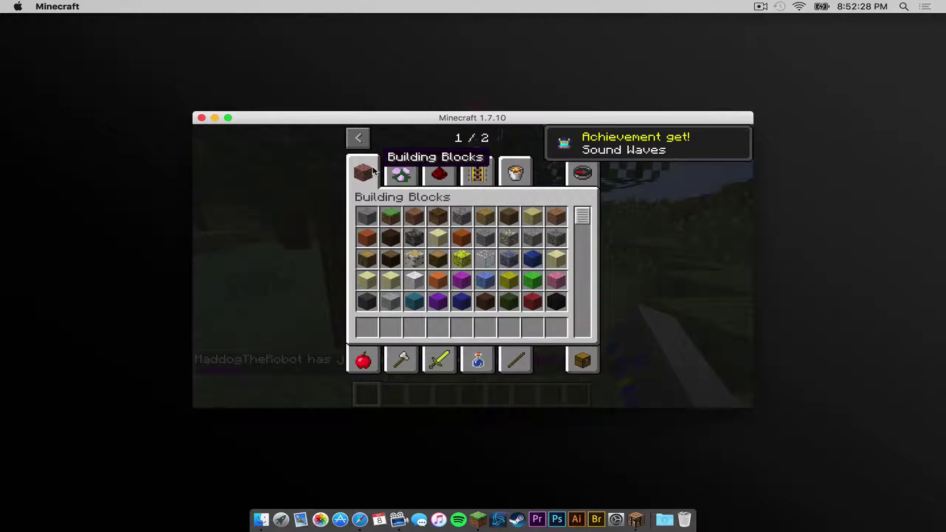
pyautogui.press('e')
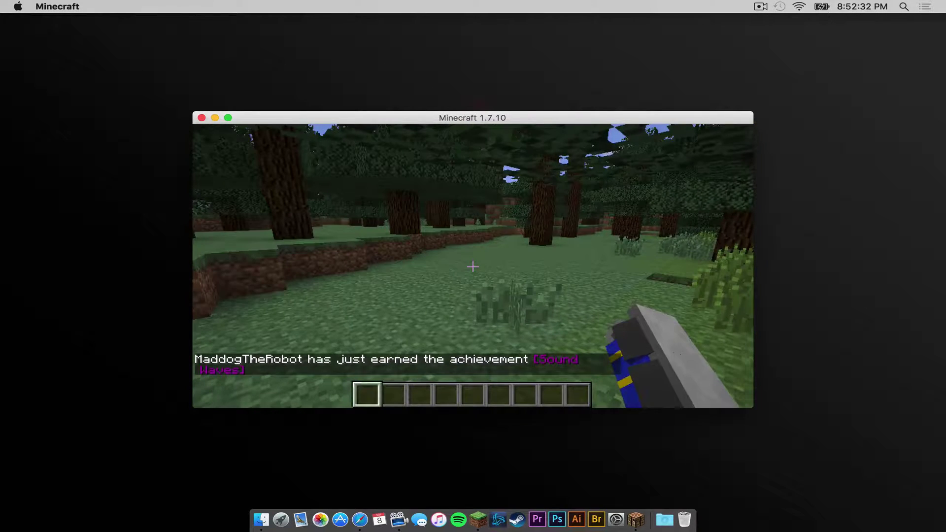
# Walk forward in third person, then view the Subwoofer-armoured player from the front camera.
pyautogui.press('F5')
pyautogui.press('w')
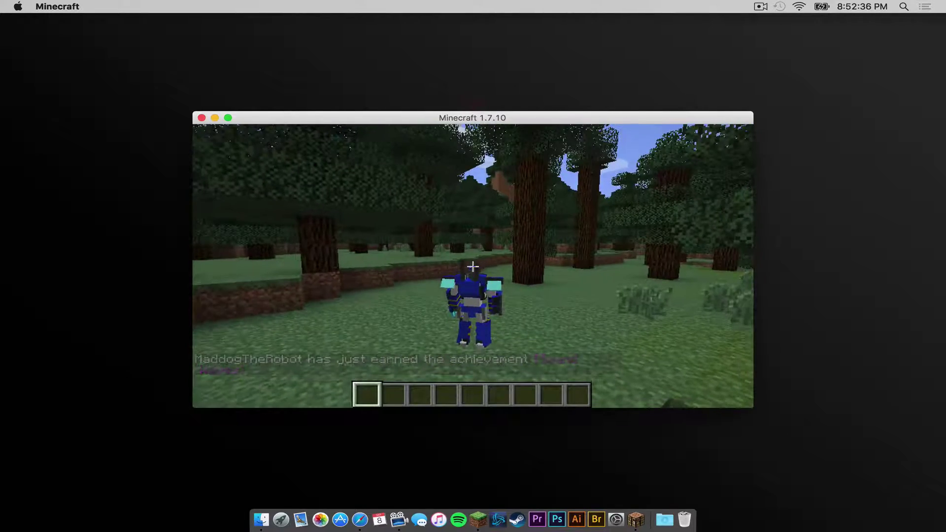
pyautogui.press('F5')
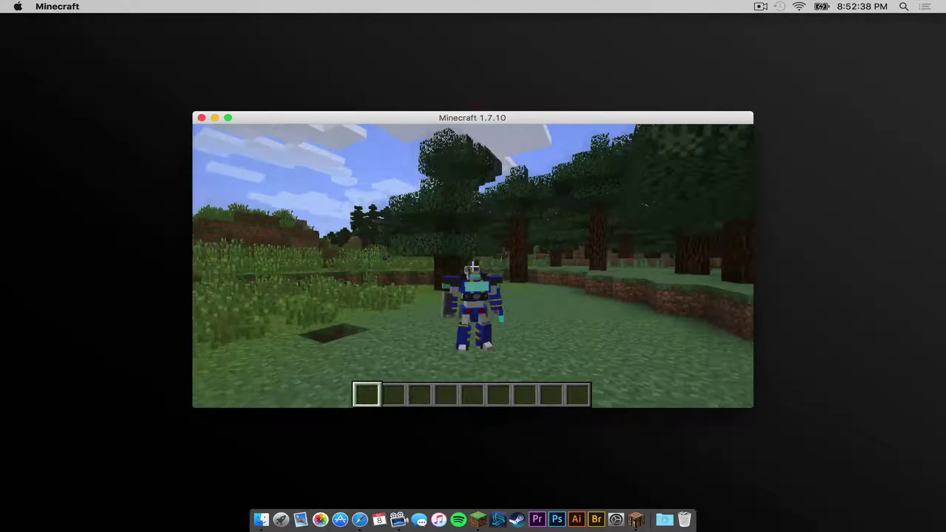